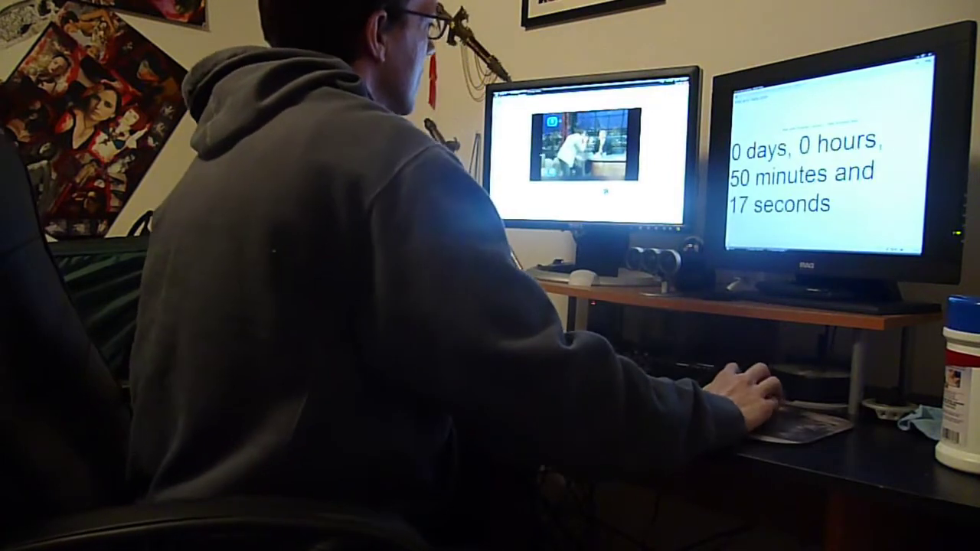
pyautogui.press('f')
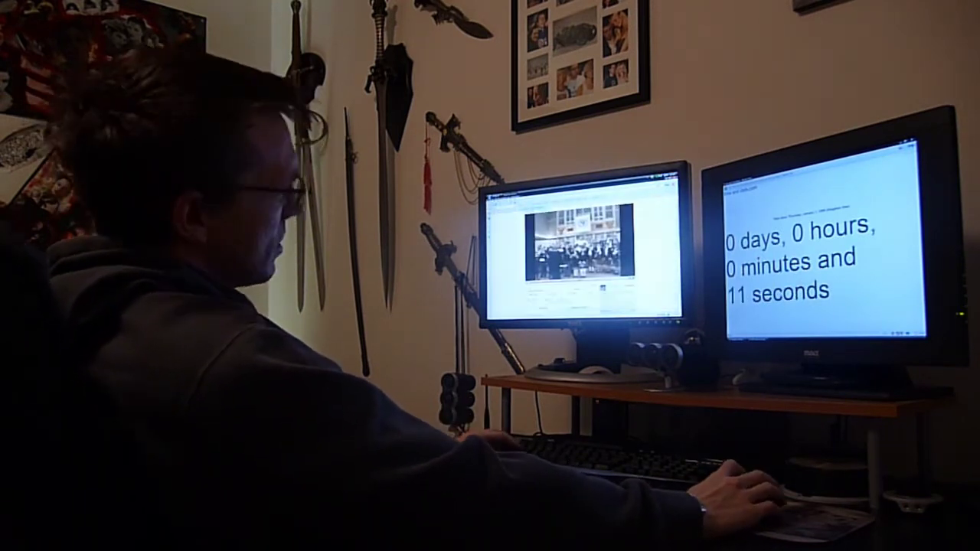
pyautogui.press('f')
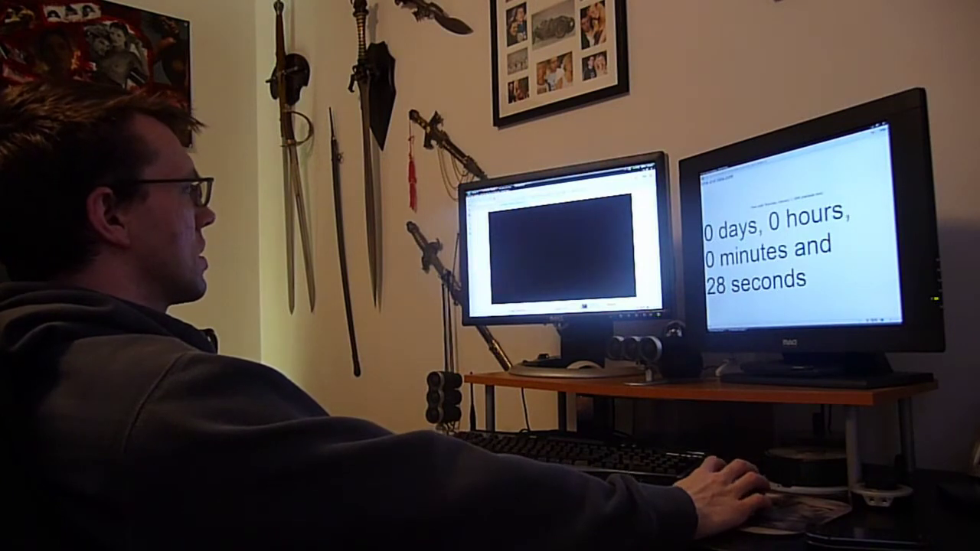
pyautogui.press('f')
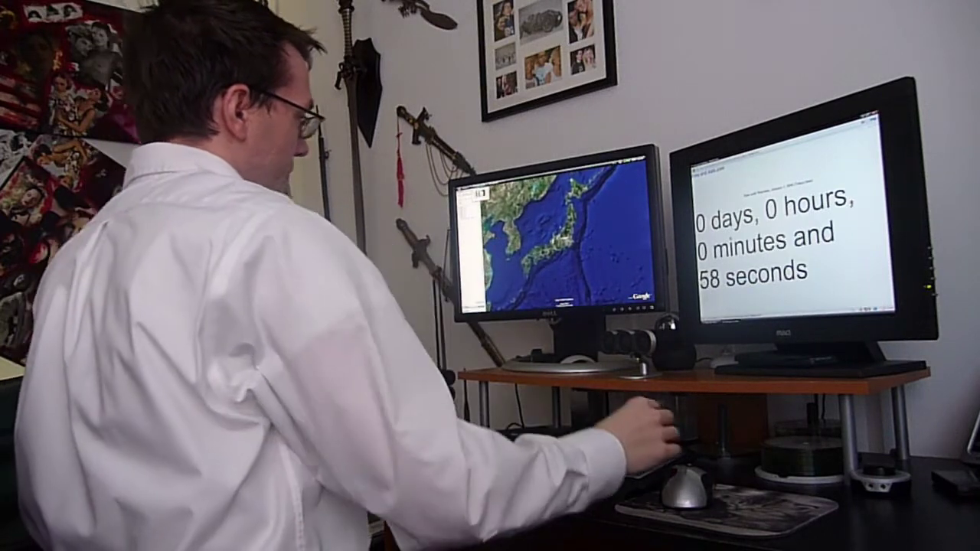
pyautogui.hotkey('alt', 'Tab')
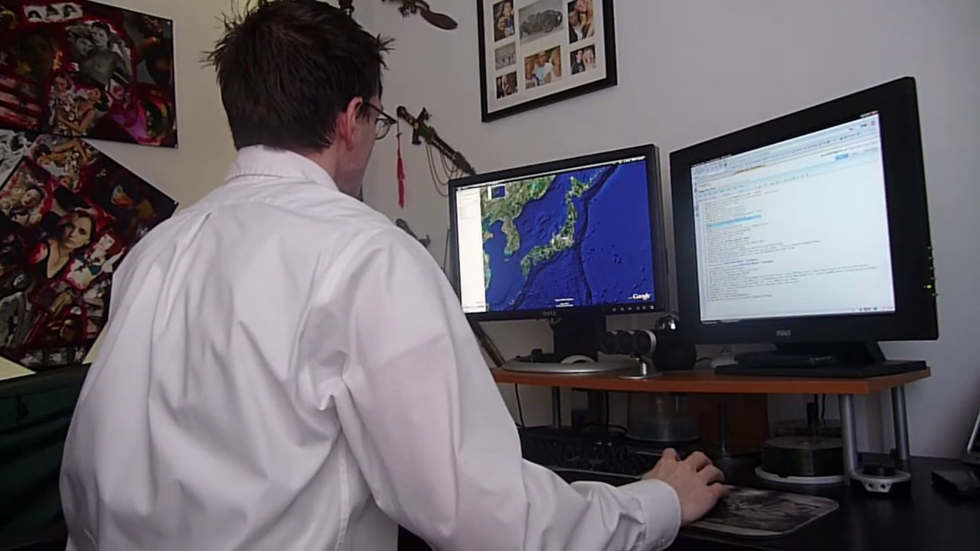
pyautogui.hotkey('alt', 'Tab')
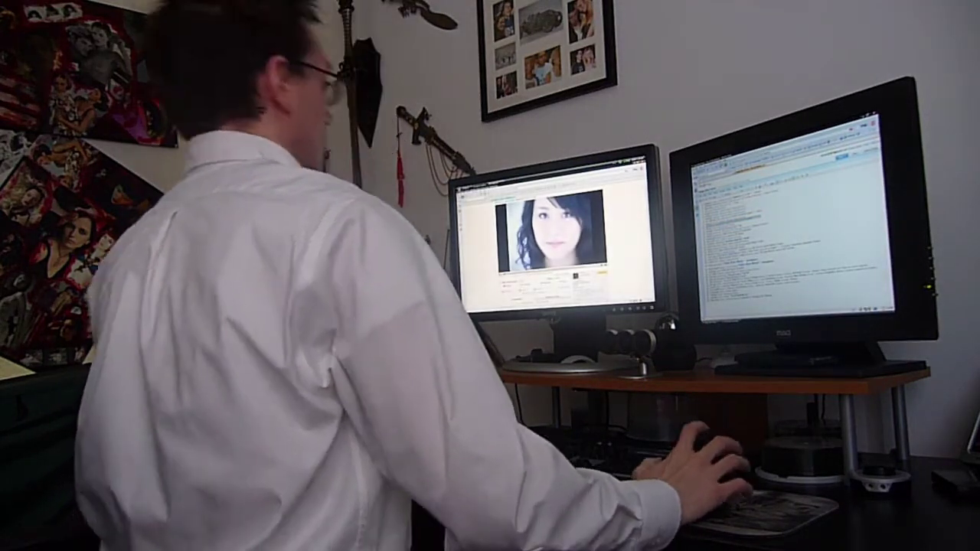
pyautogui.hotkey('alt', 'Tab')
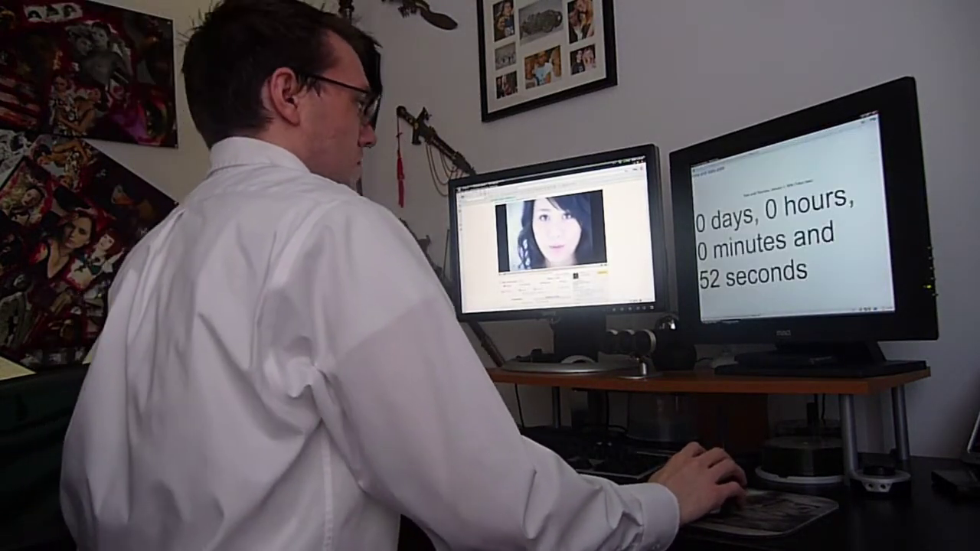